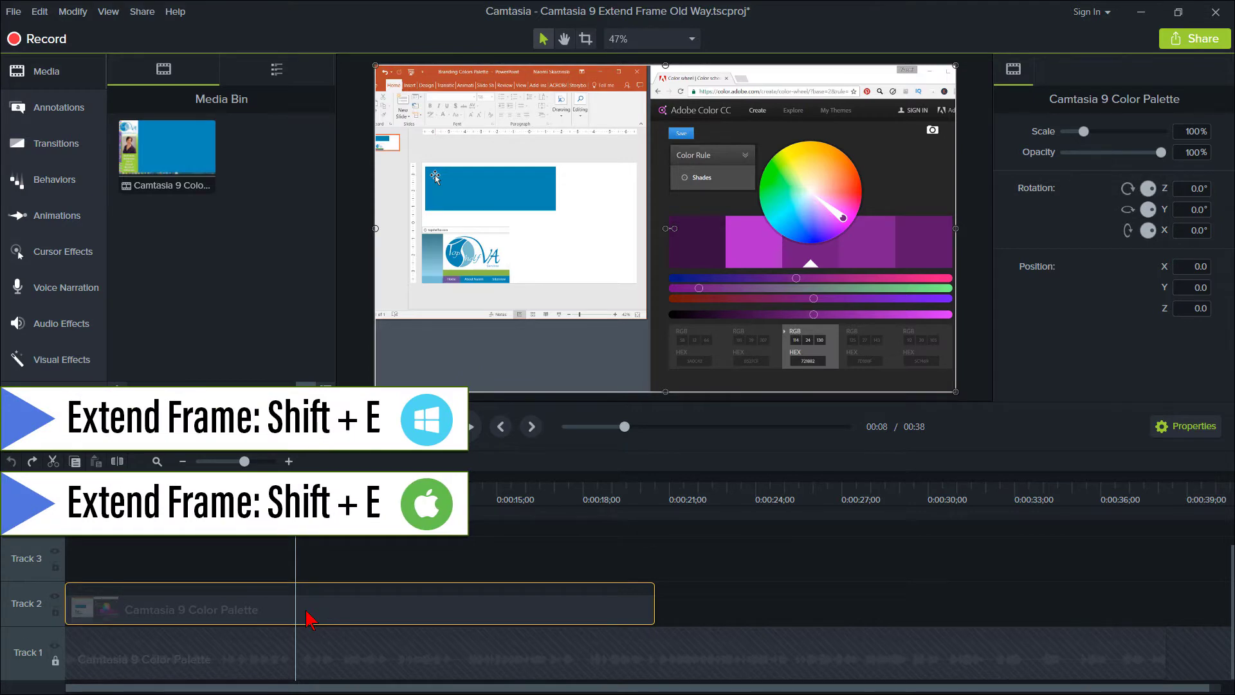
Step: Use Shift+E to hold the Color Palette clip's frame at 0:08 for 4 seconds
{"action": "key", "text": "shift+e"}
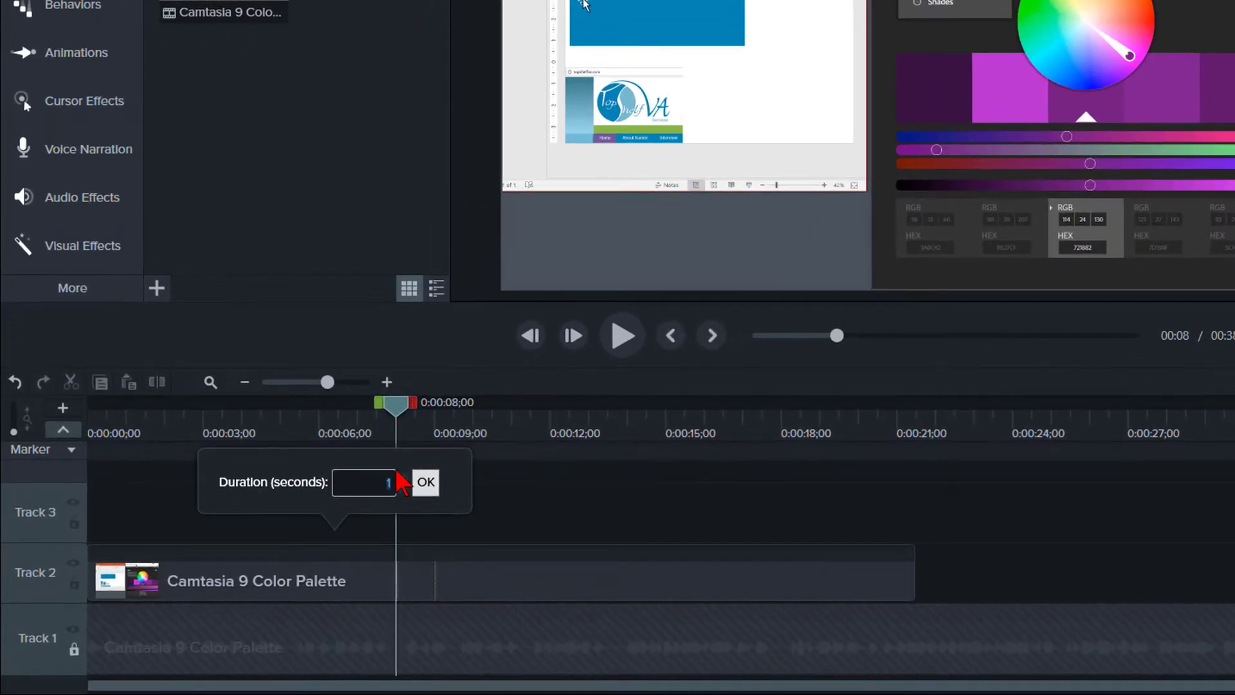
{"action": "left_click", "coordinate": [404, 478]}
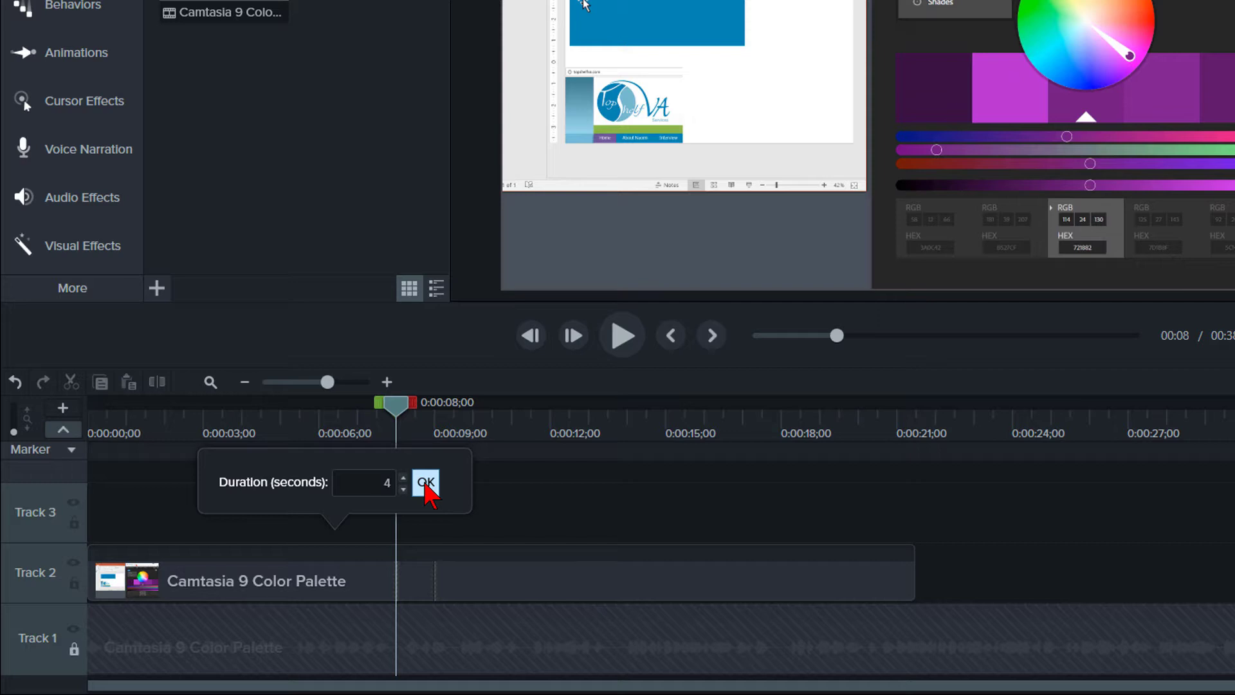
{"action": "left_click", "coordinate": [426, 484]}
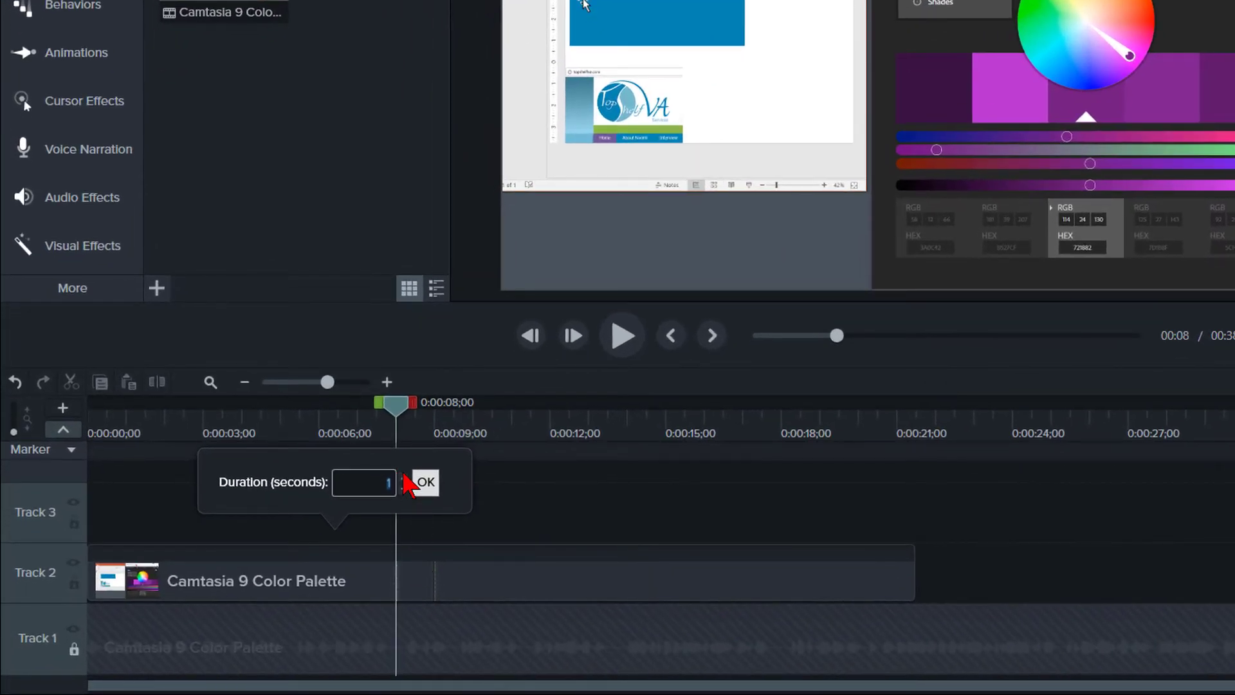
Step: Set the extend-frame duration to 4 seconds and confirm it
{"action": "left_click", "coordinate": [404, 478]}
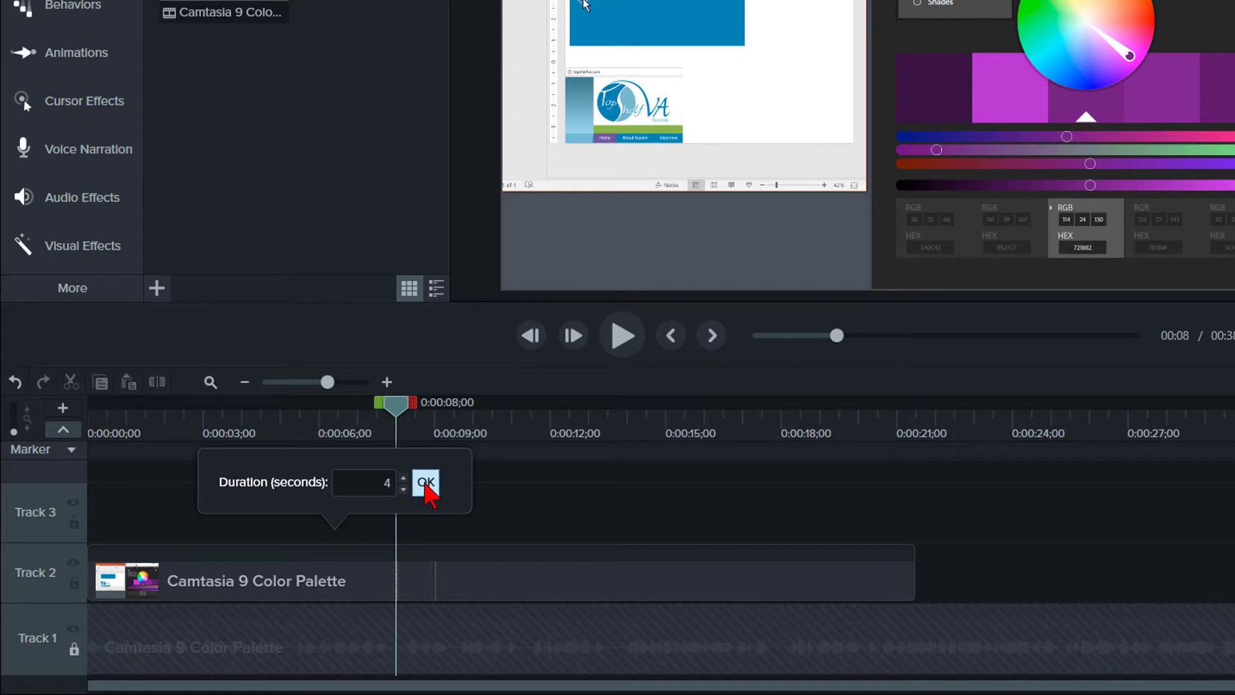
{"action": "left_click", "coordinate": [425, 484]}
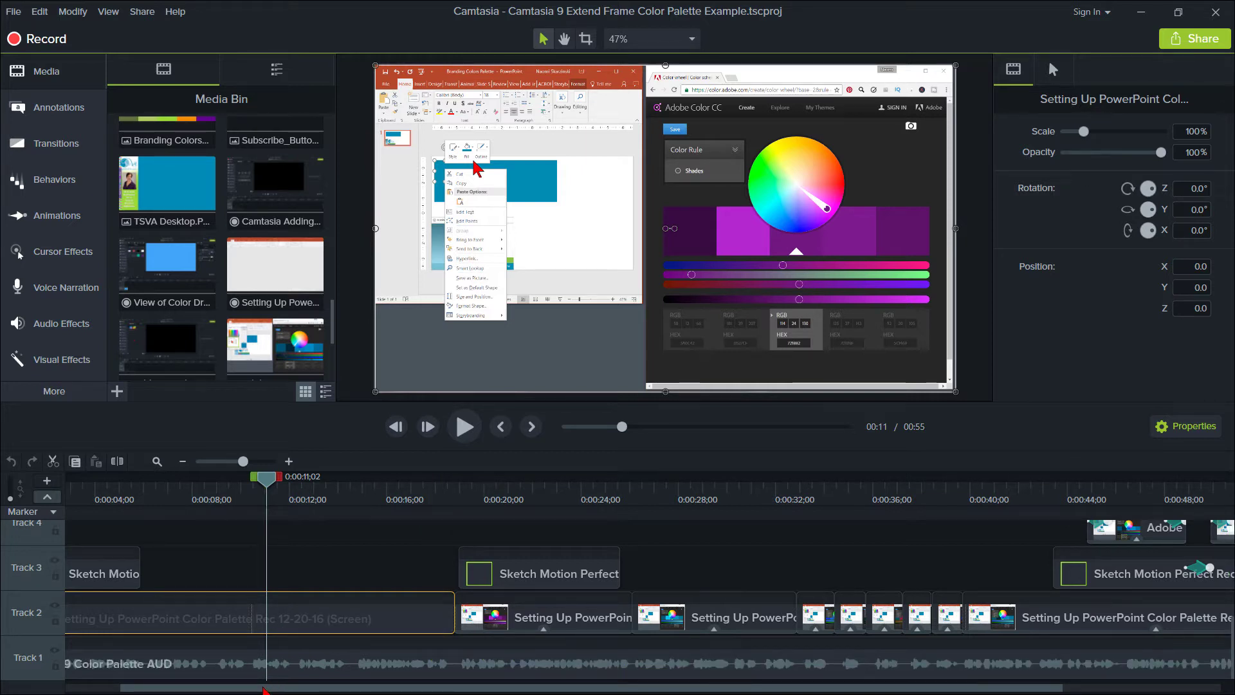
Step: Scroll the timeline back to the start and lock Track 1 with the Color Palette audio
{"action": "left_click_drag", "start_coordinate": [264, 690], "coordinate": [421, 690]}
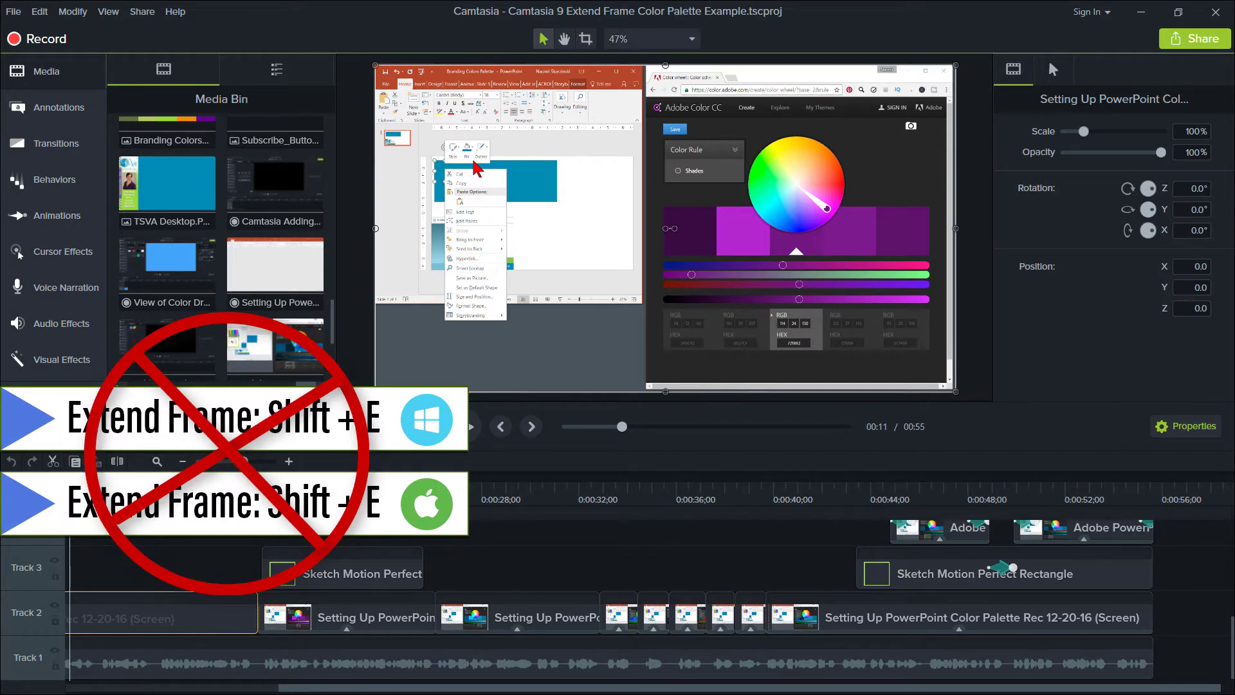
{"action": "scroll", "coordinate": [648, 587], "scroll_direction": "left", "scroll_amount": 6}
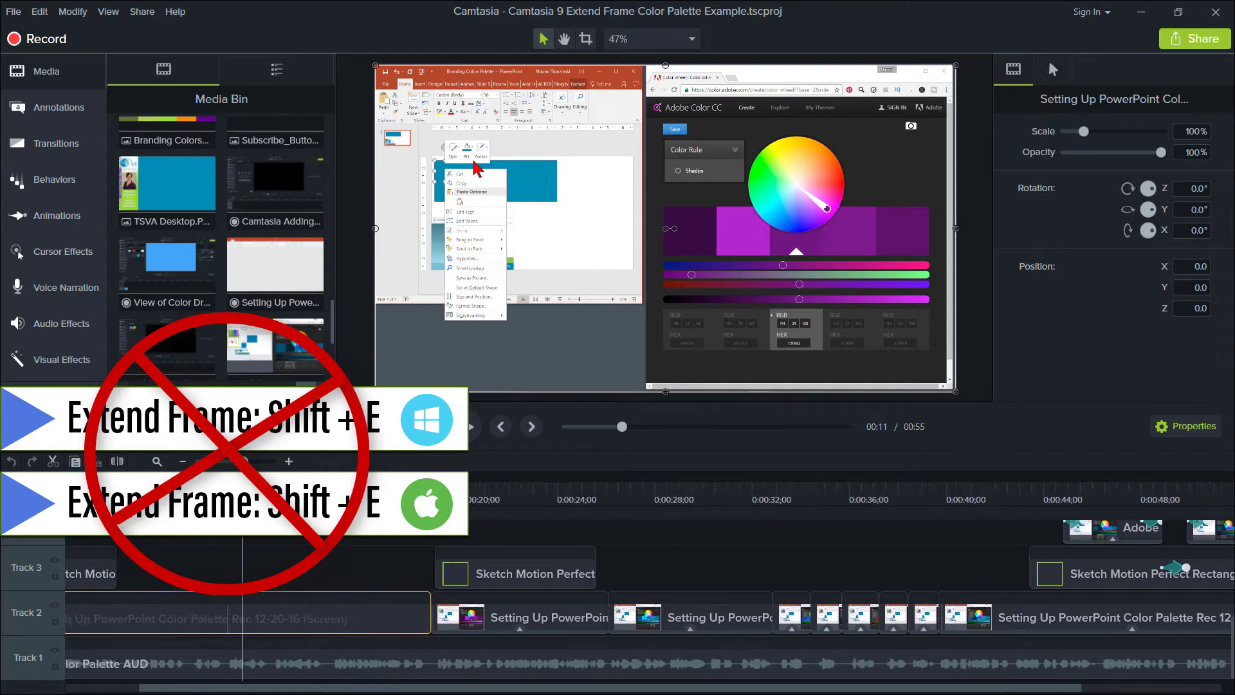
{"action": "scroll", "coordinate": [342, 565], "scroll_direction": "left", "scroll_amount": 1}
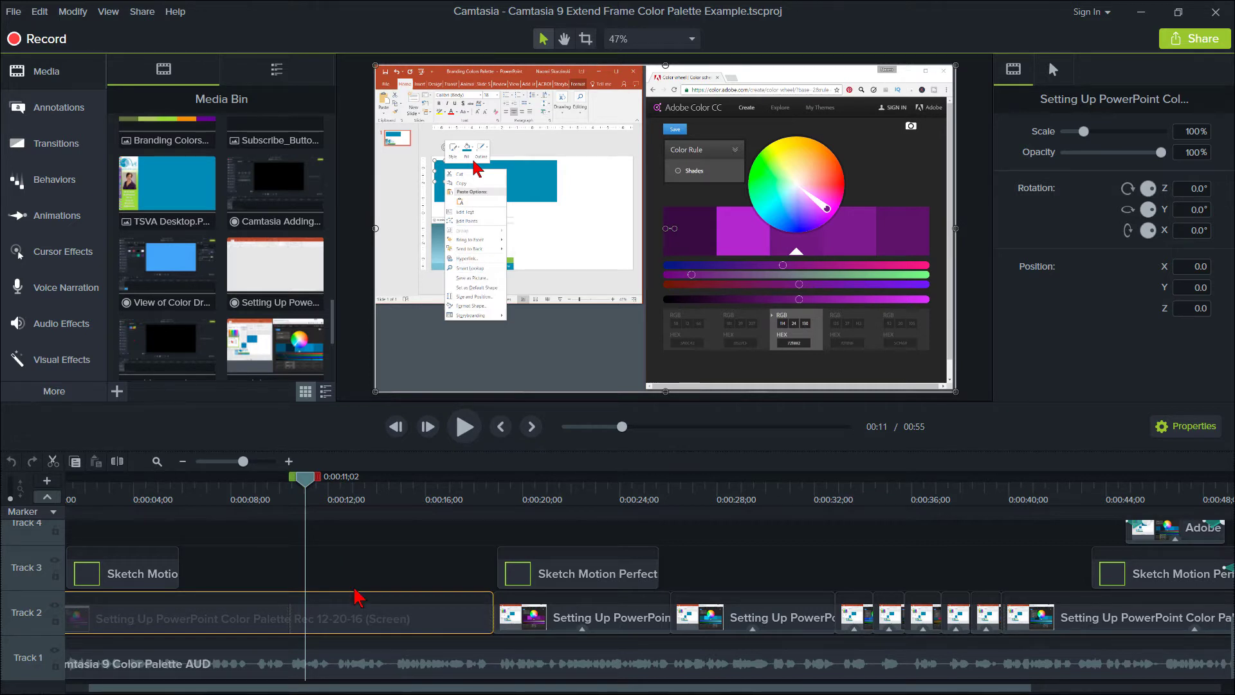
{"action": "left_click", "coordinate": [55, 663]}
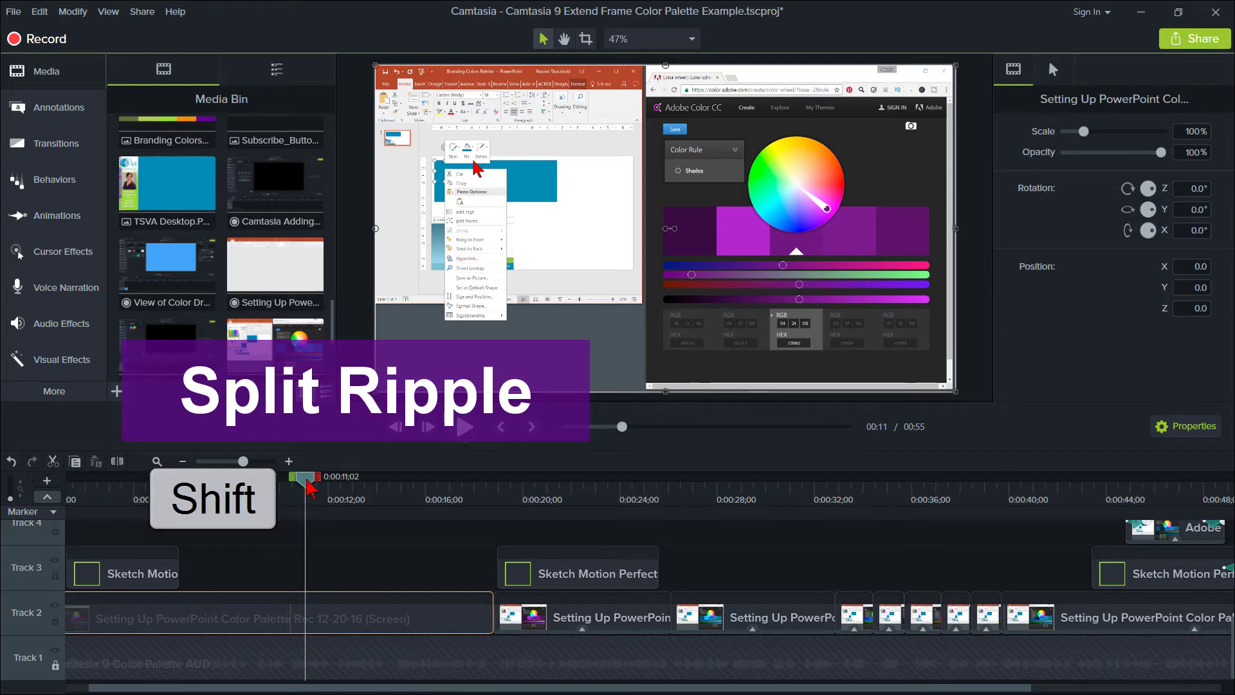
Step: Ripple-split Track 2 at 0:11, pushing the later clips right to about 0:25
{"action": "left_click_drag", "start_coordinate": [312, 489], "coordinate": [669, 508]}
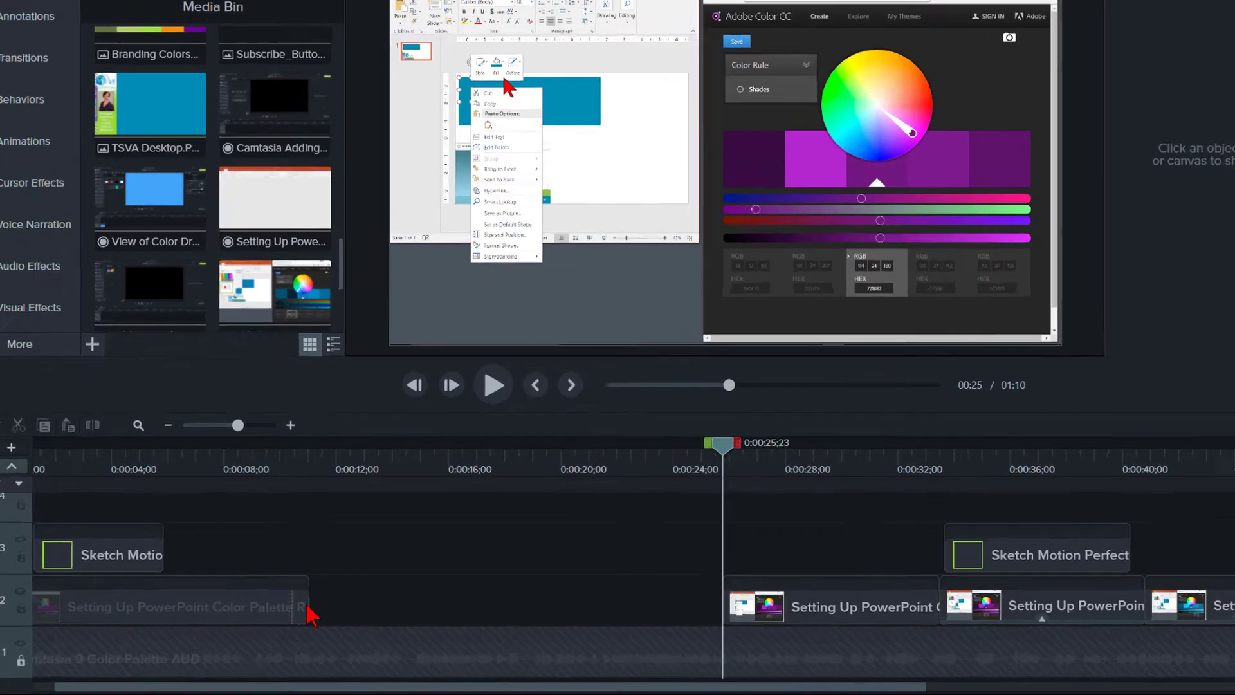
{"action": "key", "text": "alt"}
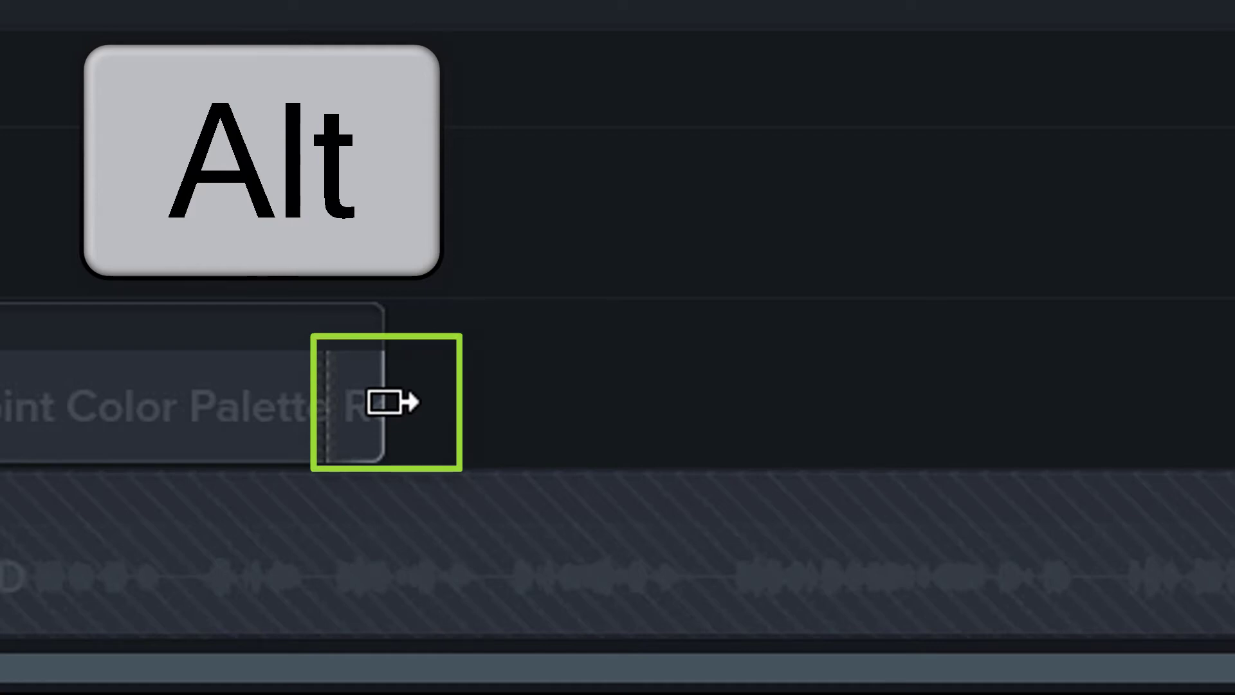
Step: Extend the first Track 2 clip's last frame into the gap, to about 0:19
{"action": "left_click", "coordinate": [384, 402]}
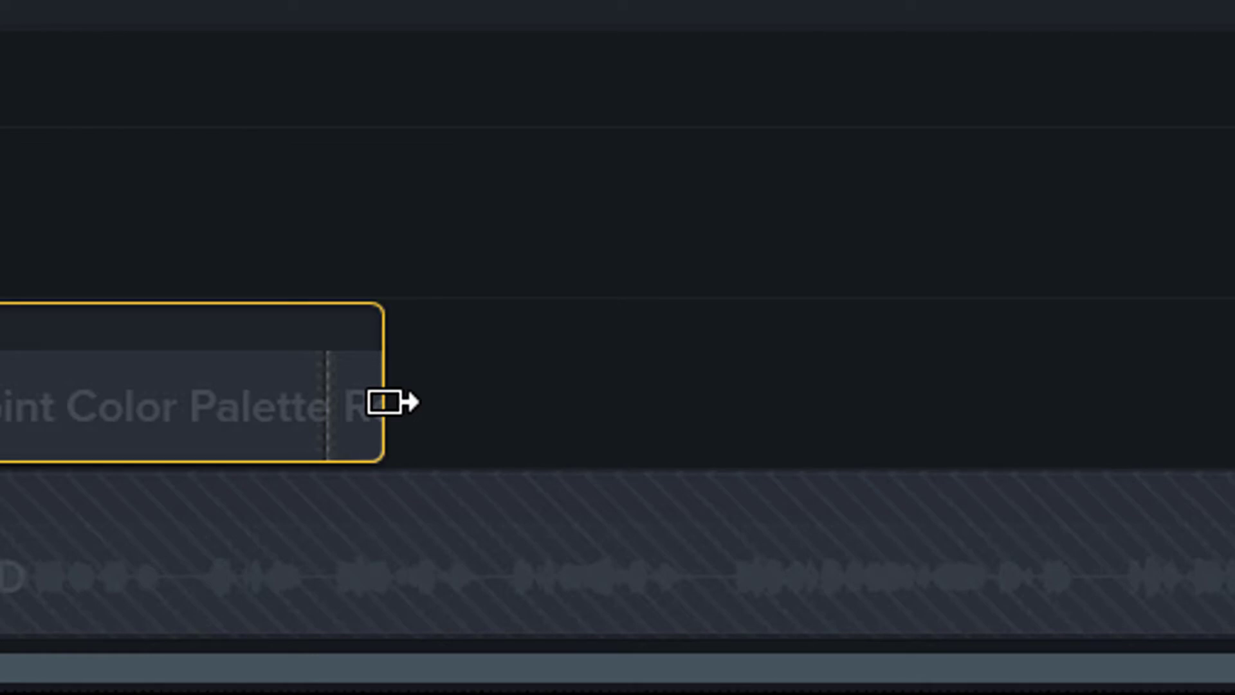
{"action": "left_click_drag", "start_coordinate": [399, 402], "coordinate": [858, 404]}
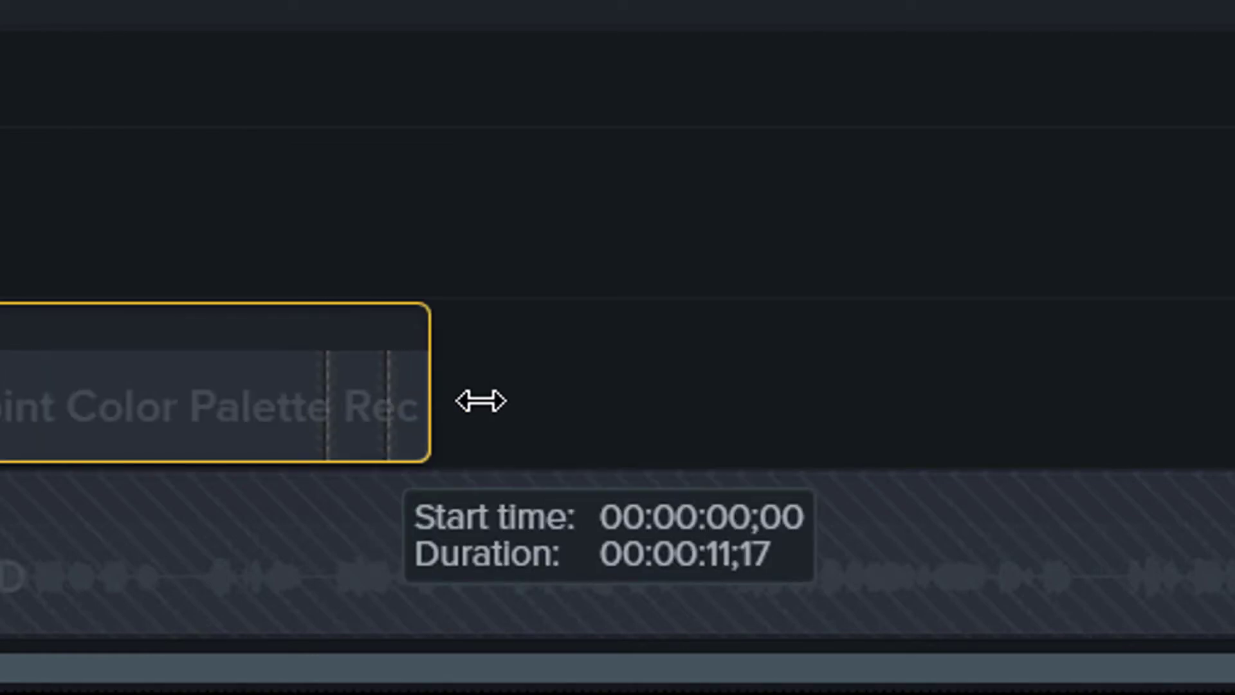
{"action": "left_click_drag", "start_coordinate": [416, 553], "coordinate": [542, 544]}
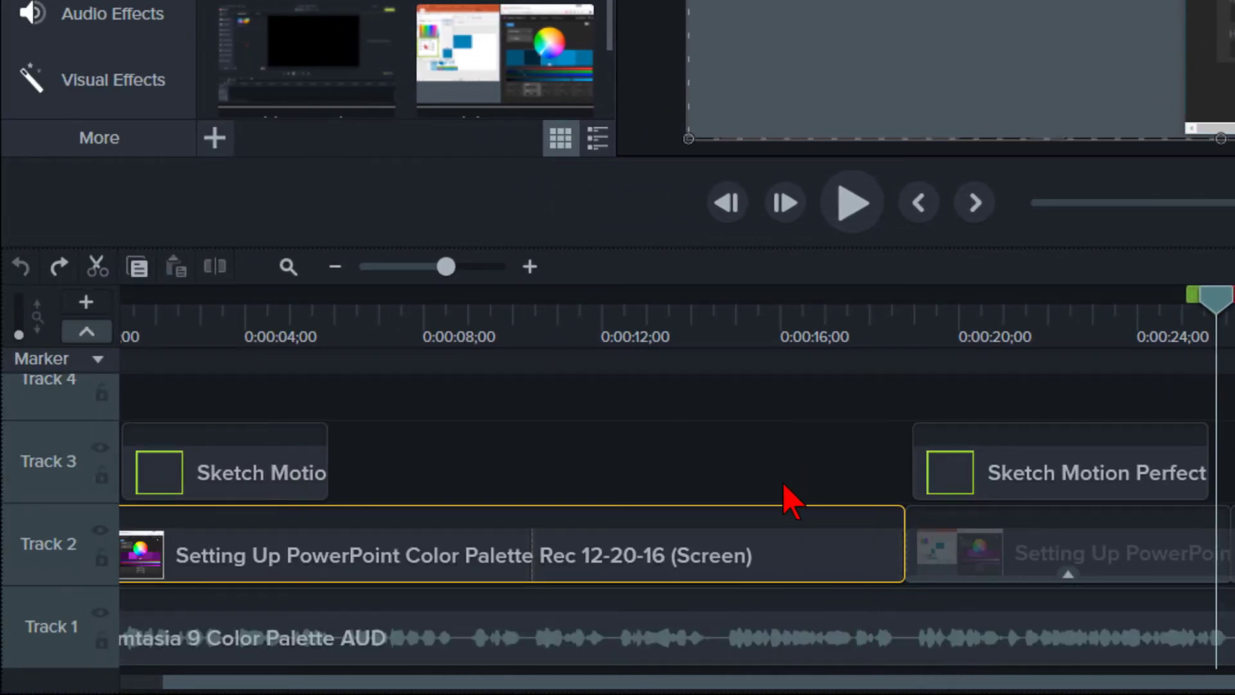
Step: Add Marker 1 at about 0:11;15 and Marker 3 at about 0:14;15
{"action": "left_click_drag", "start_coordinate": [1185, 322], "coordinate": [585, 339]}
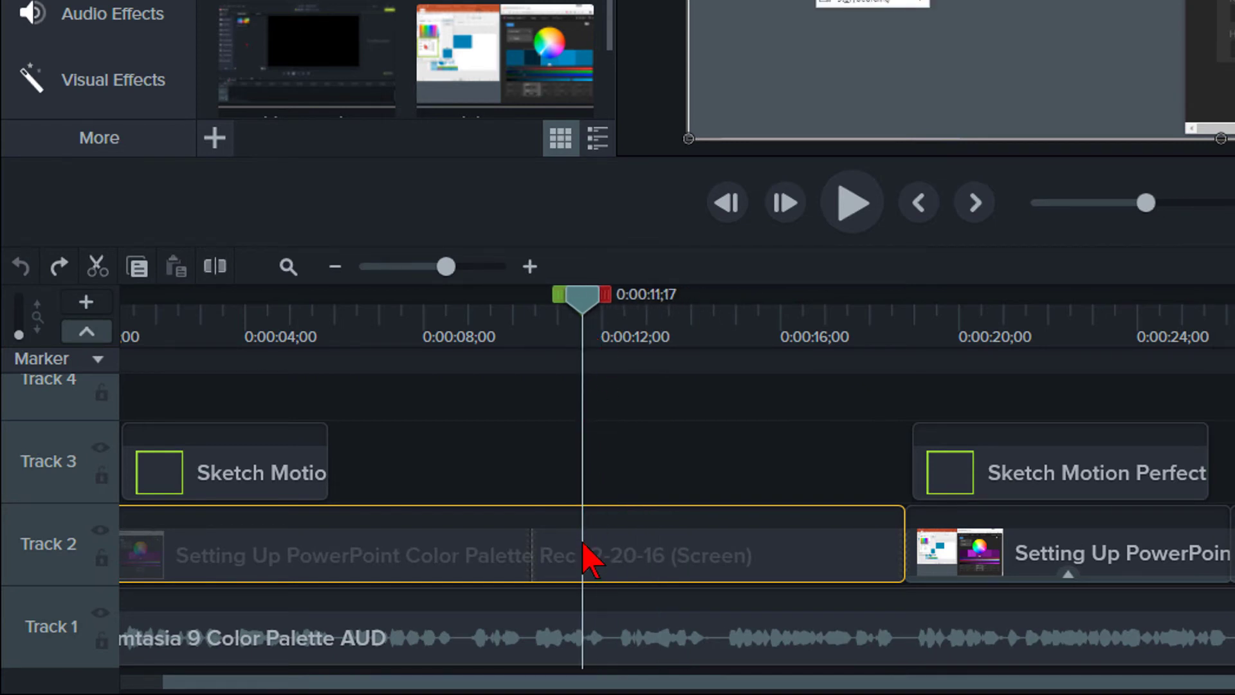
{"action": "left_click", "coordinate": [583, 600]}
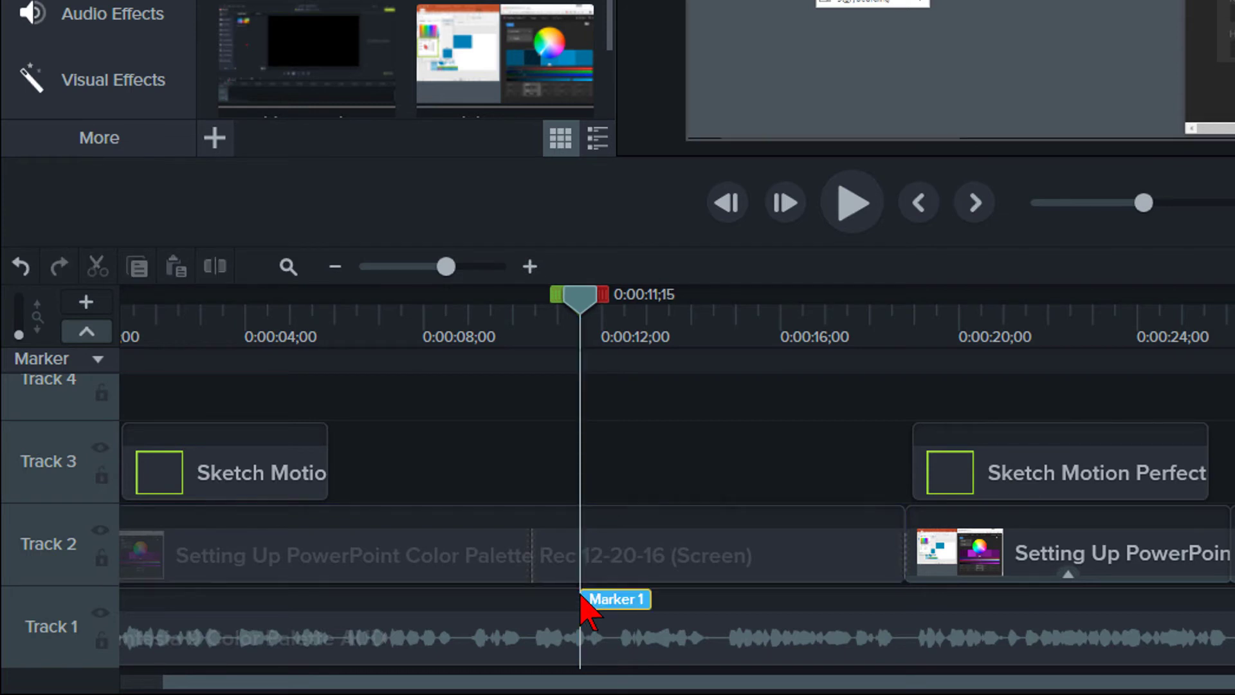
{"action": "left_click", "coordinate": [852, 203]}
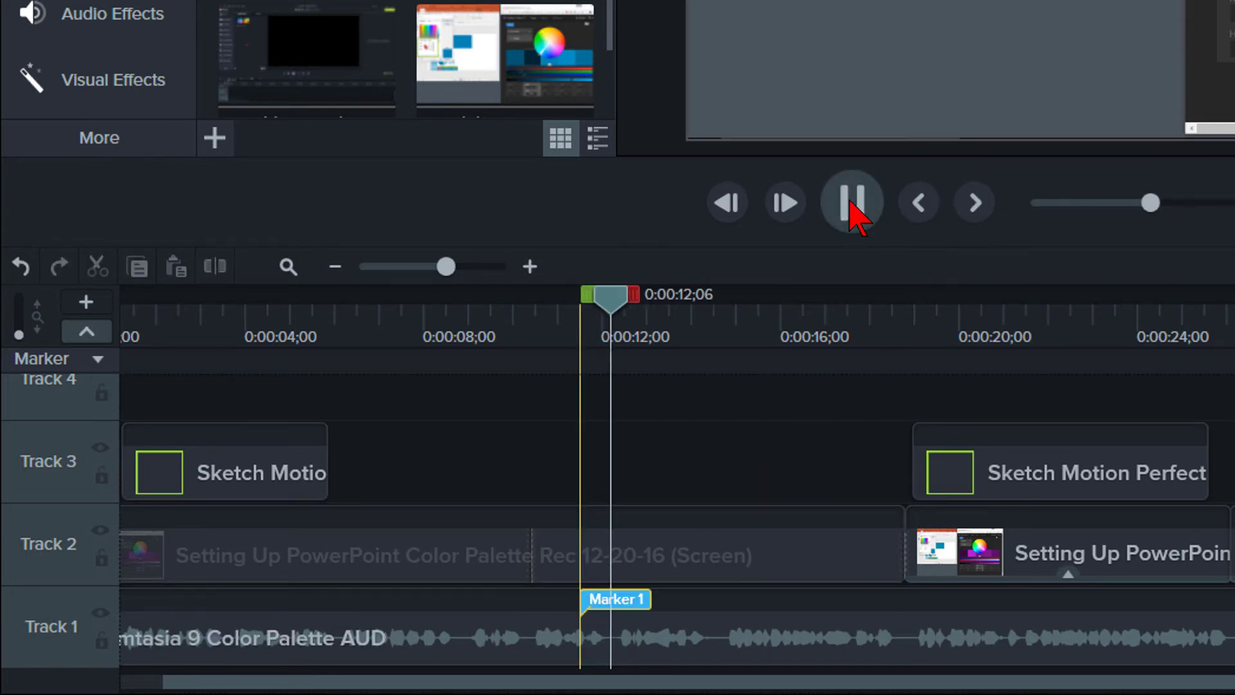
{"action": "left_click", "coordinate": [853, 204]}
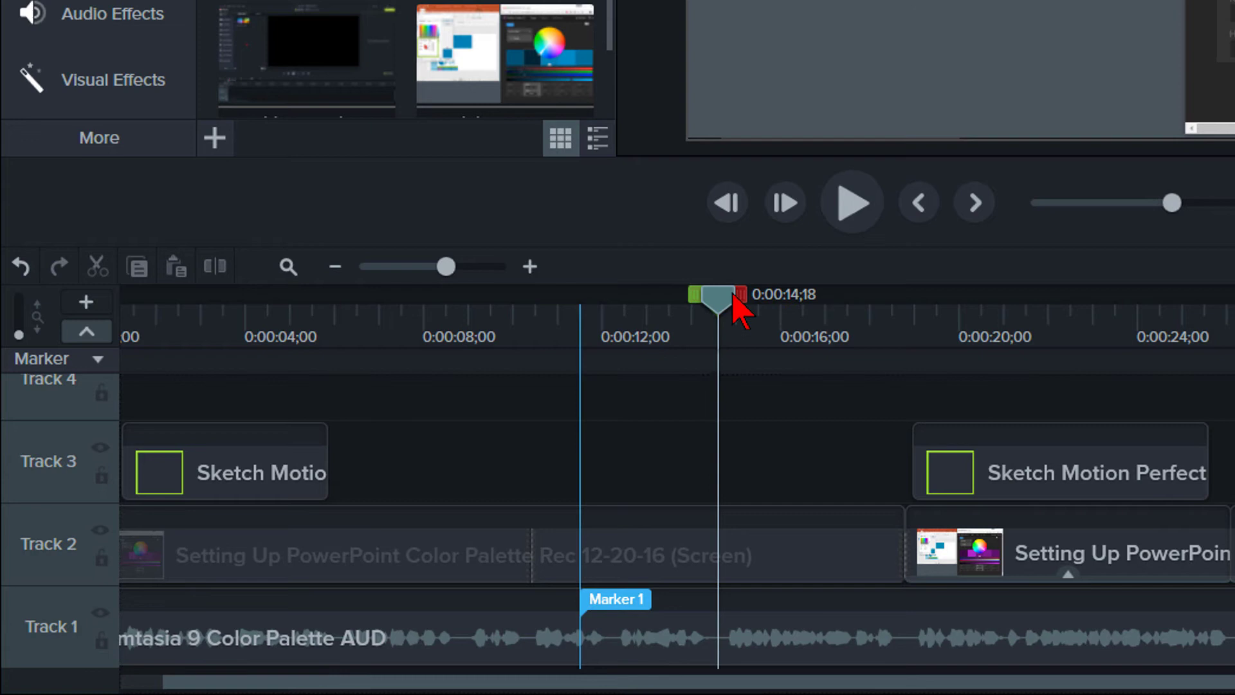
{"action": "left_click", "coordinate": [717, 600]}
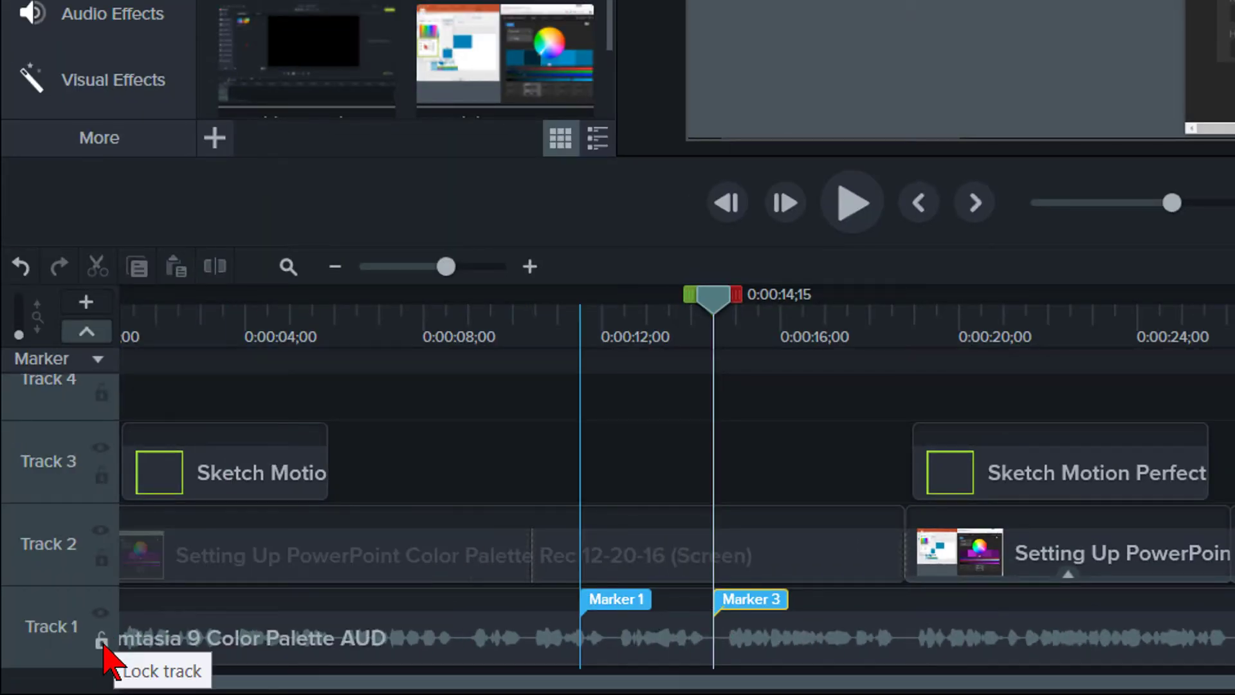
Step: Lock Track 1 and ripple-split the Track 2 clip at Marker 1, opening a gap to Marker 3
{"action": "left_click", "coordinate": [102, 640]}
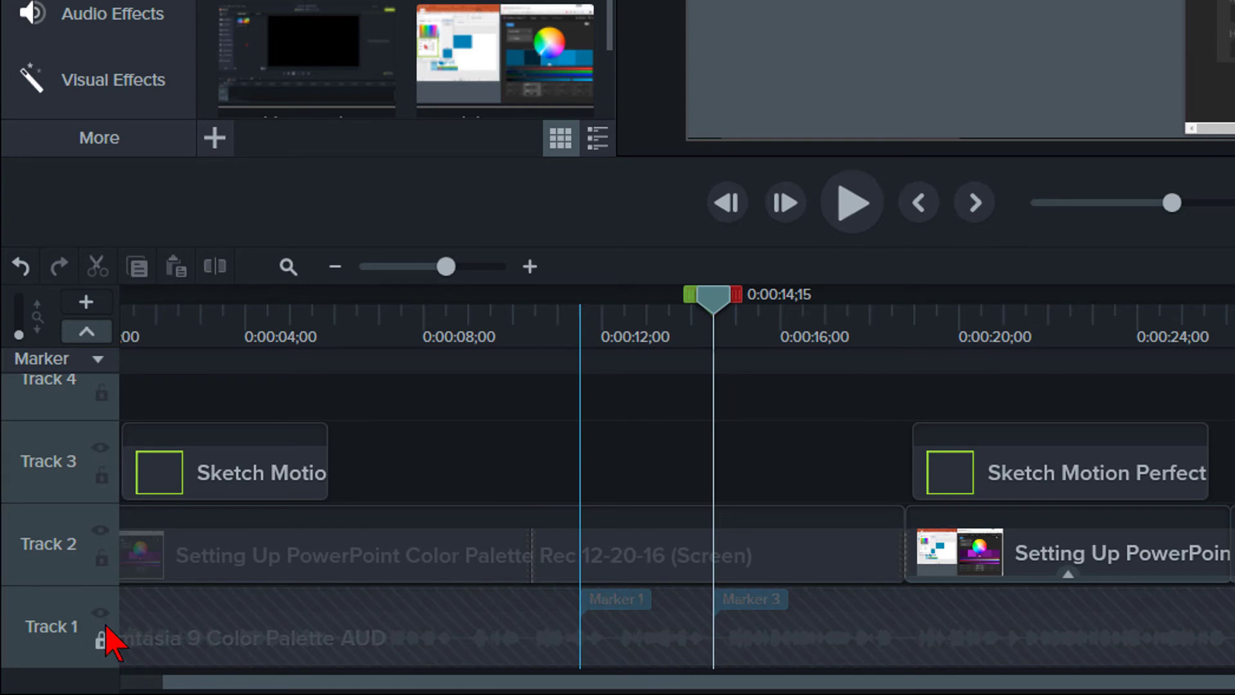
{"action": "left_click", "coordinate": [613, 560]}
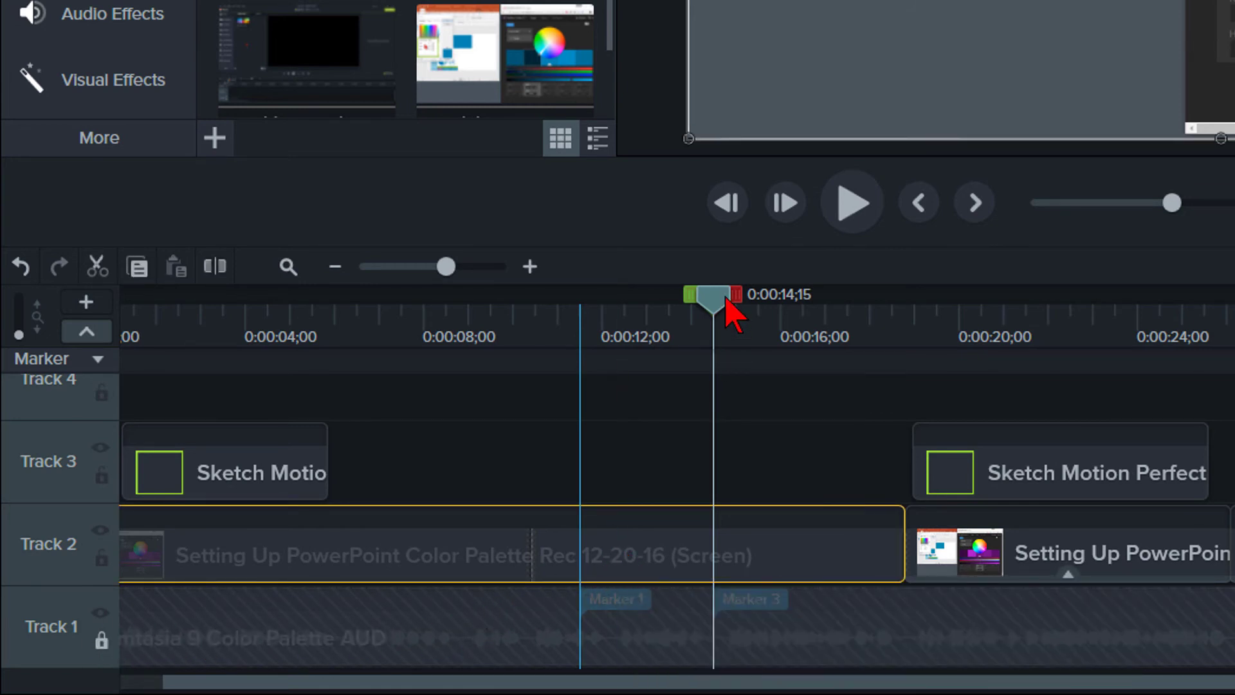
{"action": "mouse_move", "coordinate": [720, 302]}
{"action": "left_mouse_down"}
{"action": "mouse_move", "coordinate": [588, 311]}
{"action": "mouse_move", "coordinate": [714, 333]}
{"action": "left_mouse_up"}
{"action": "key", "text": "shift"}
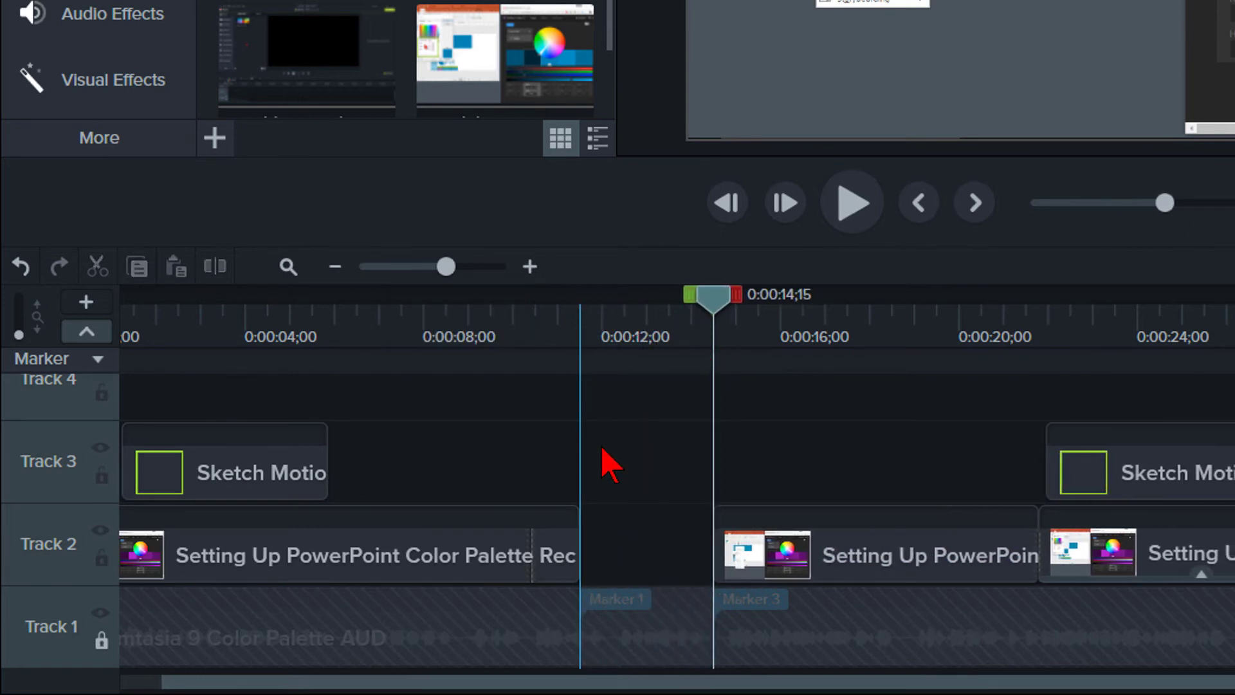
Step: Extend the left clip's held last frame across the gap to Marker 3
{"action": "key", "text": "alt"}
{"action": "left_click", "coordinate": [581, 555]}
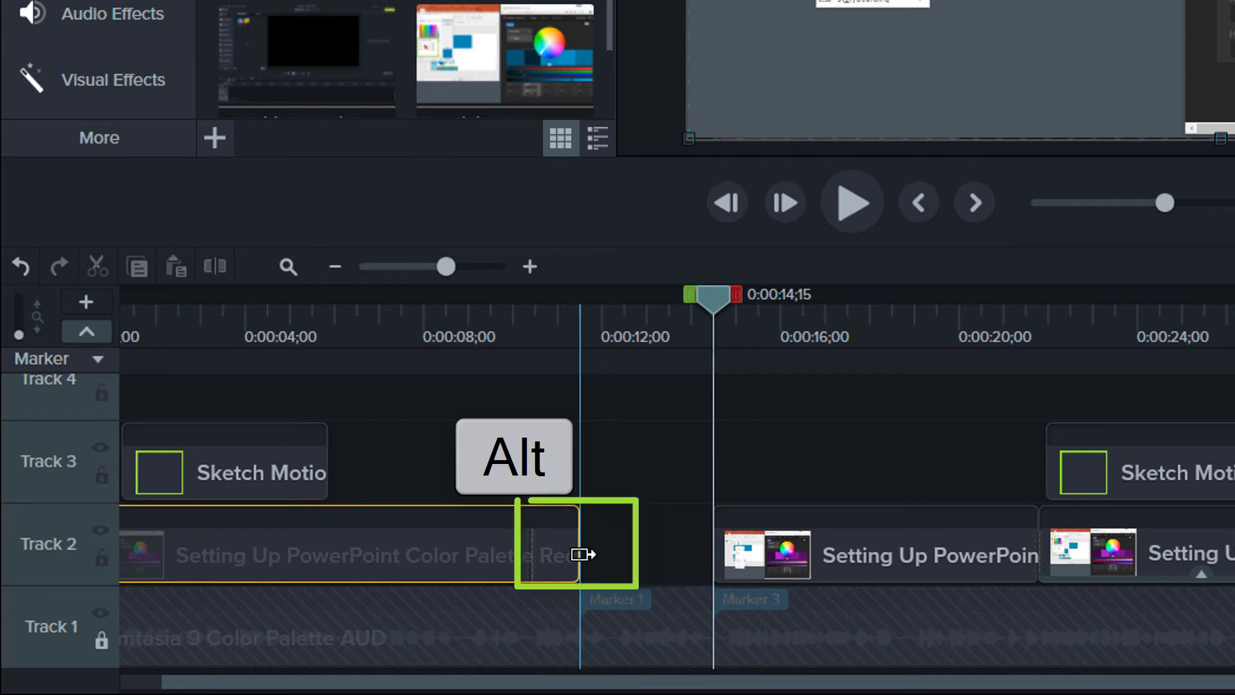
{"action": "left_click_drag", "start_coordinate": [584, 551], "coordinate": [730, 558]}
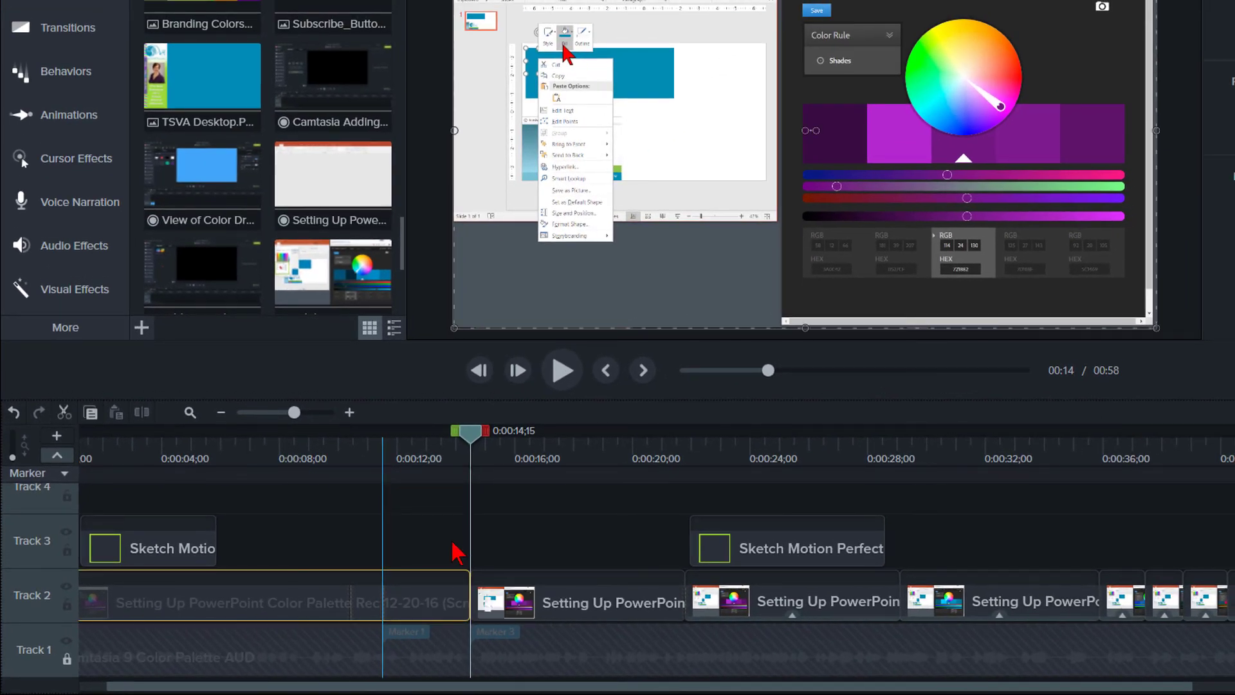
Step: Stitch the two Track 2 clips meeting at Marker 3 into one Color Palette clip
{"action": "left_click_drag", "start_coordinate": [448, 542], "coordinate": [495, 597]}
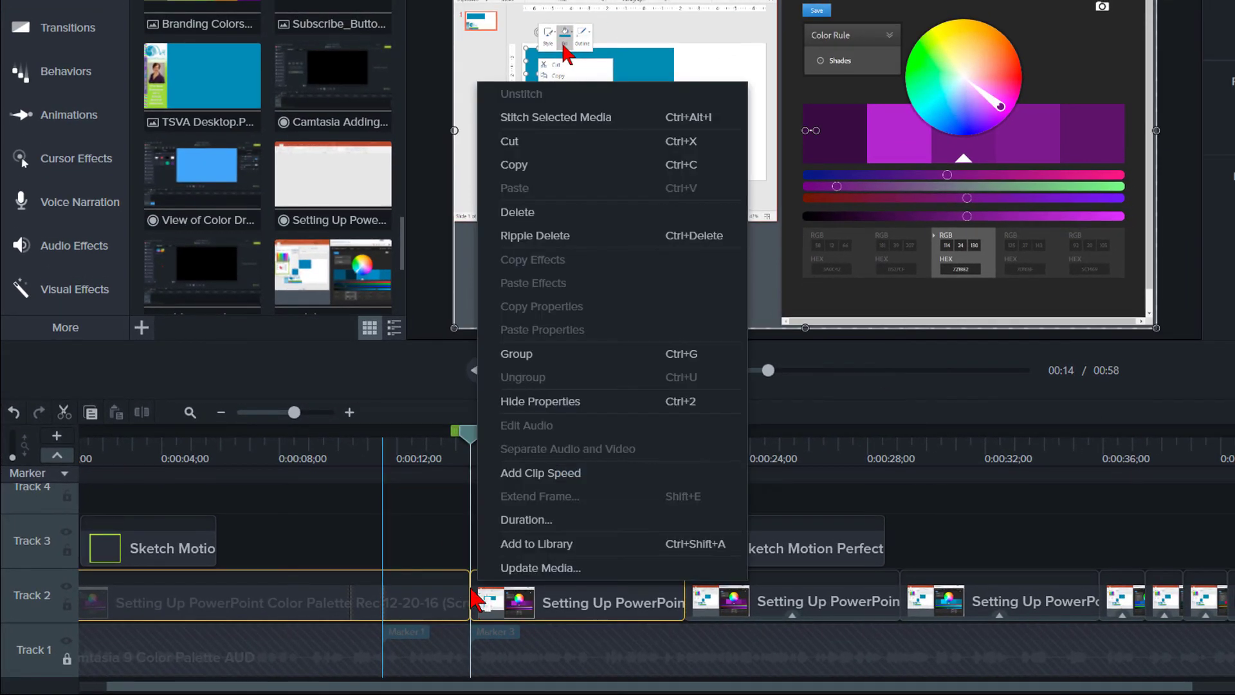
{"action": "right_click", "coordinate": [480, 590]}
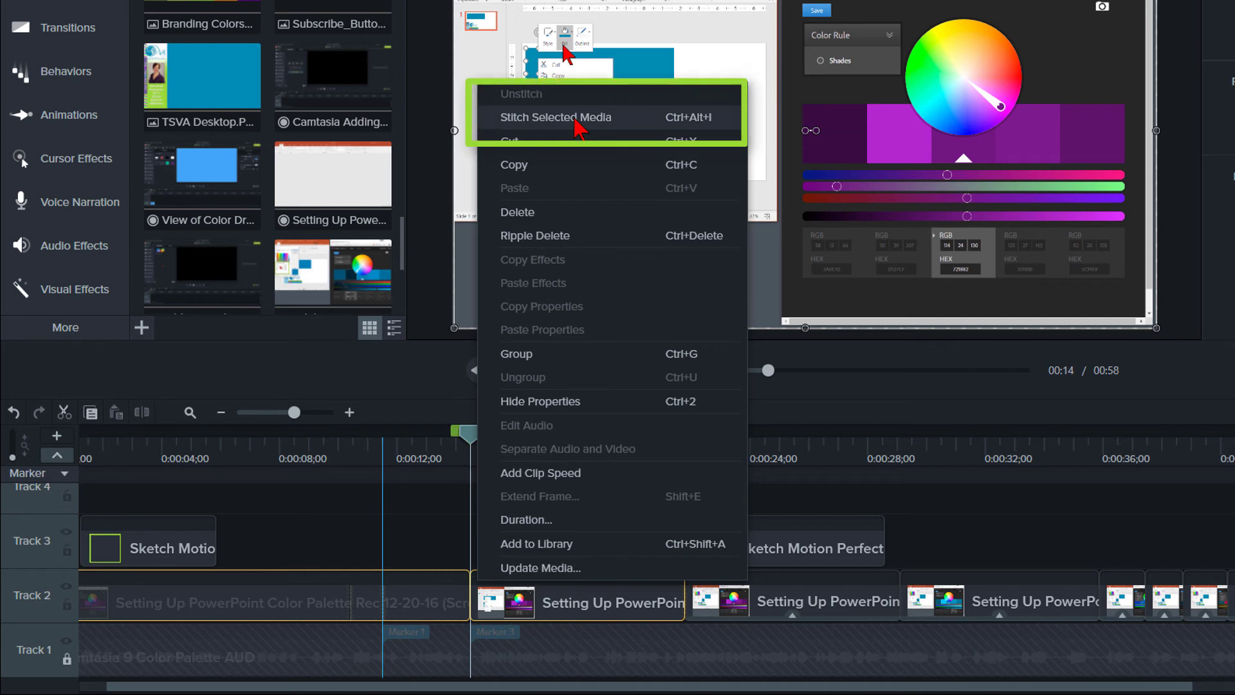
{"action": "left_click", "coordinate": [577, 119]}
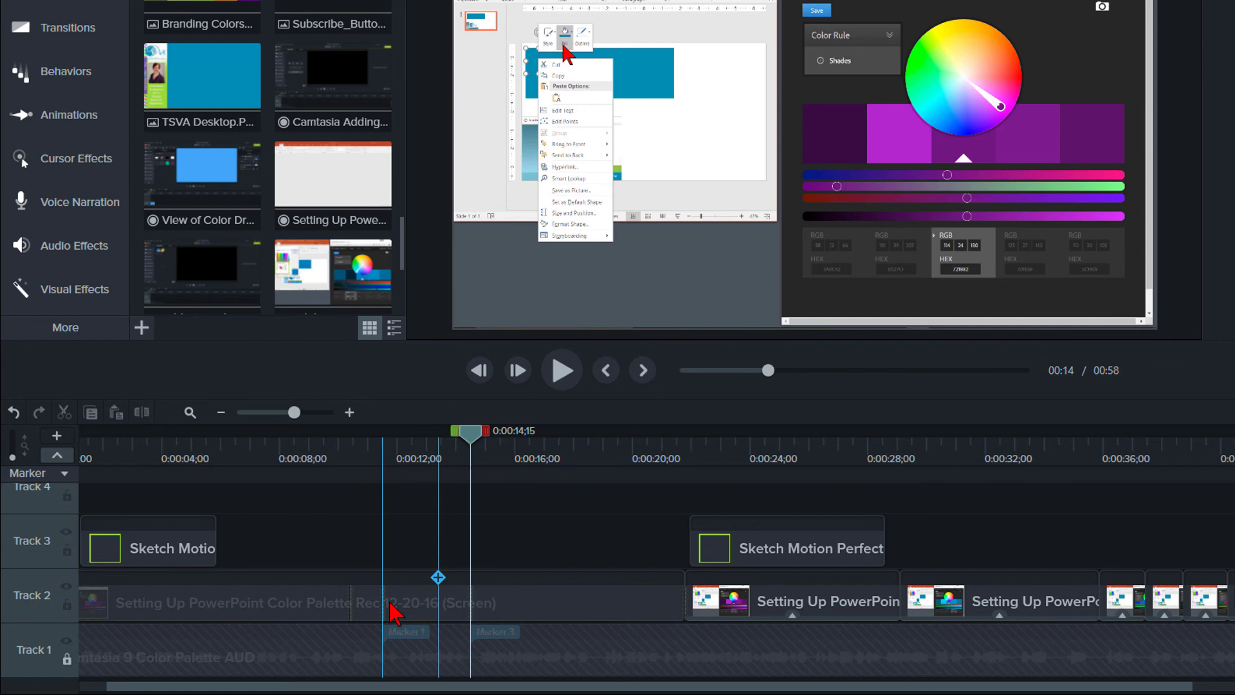
Step: Unlock Track 1, delete Marker 1 and Marker 3, then lock Track 1 again
{"action": "left_click", "coordinate": [67, 659]}
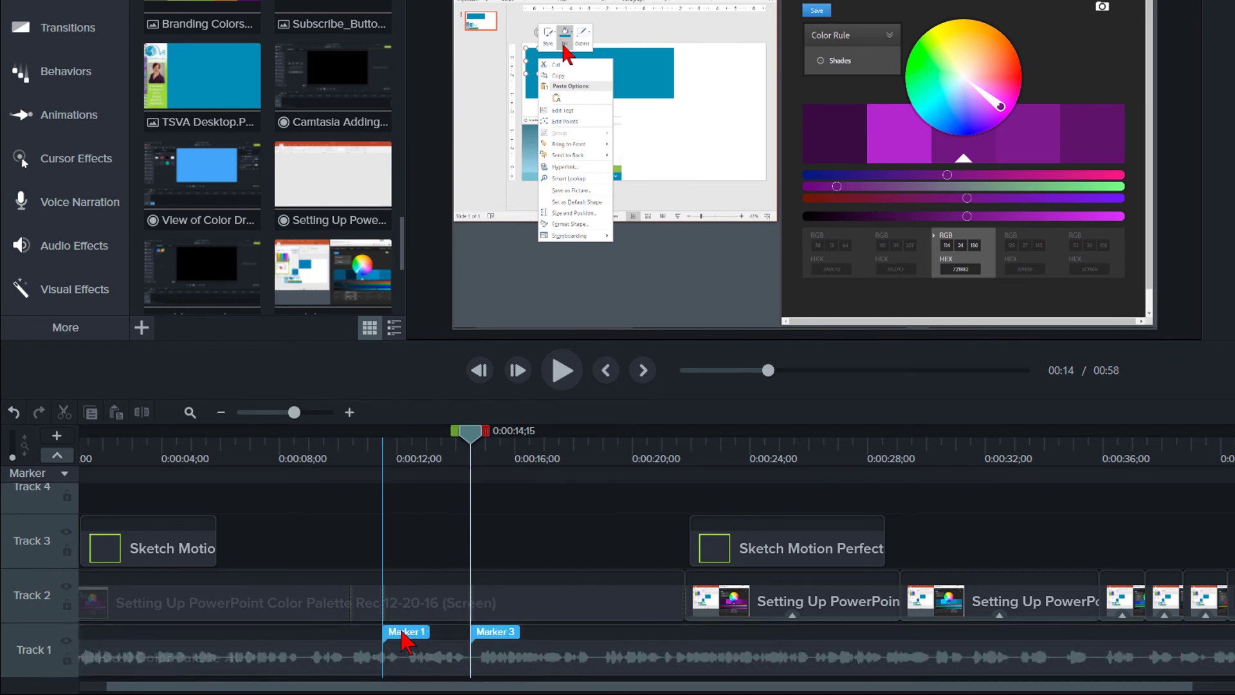
{"action": "right_click", "coordinate": [407, 639]}
{"action": "left_click", "coordinate": [458, 604]}
{"action": "right_click", "coordinate": [504, 635]}
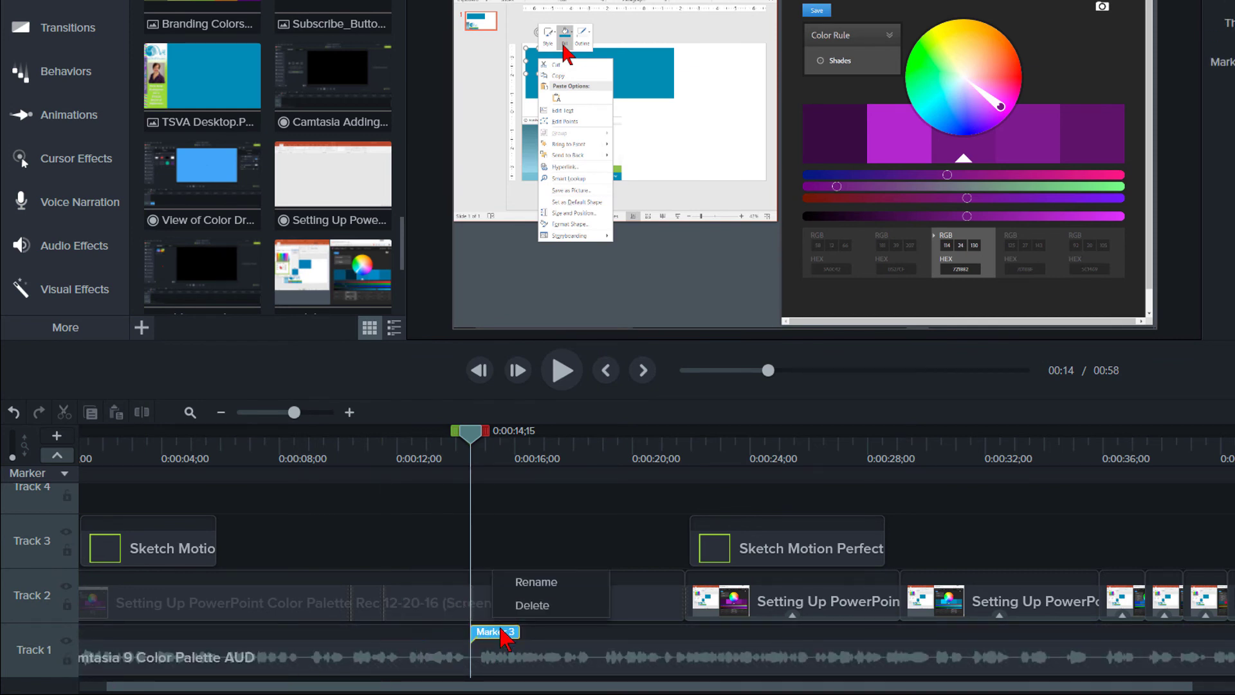
{"action": "left_click", "coordinate": [531, 605]}
{"action": "left_click", "coordinate": [67, 659]}
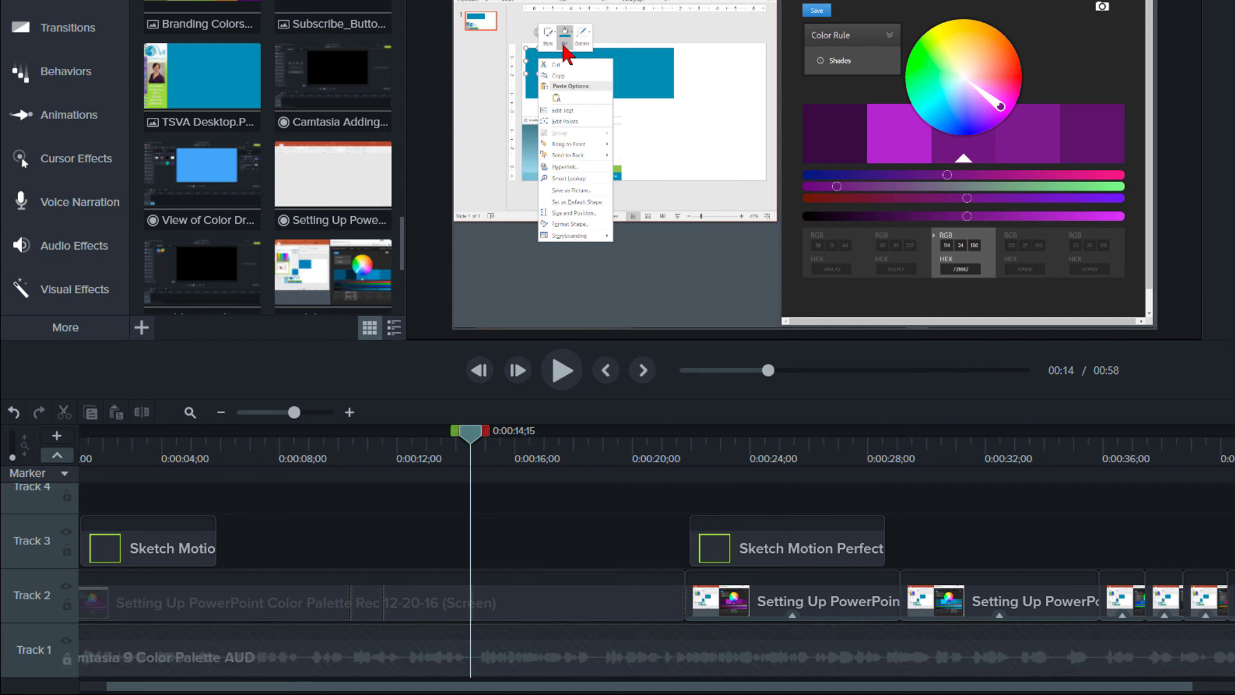